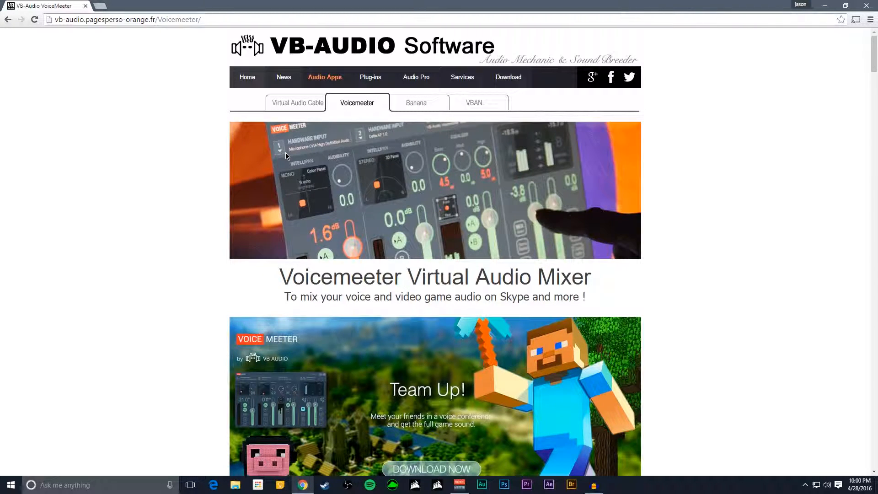
- Look through the Voicemeeter product page, examining the download banners and the audio device routing diagram
scroll(608, 242, down, 15)
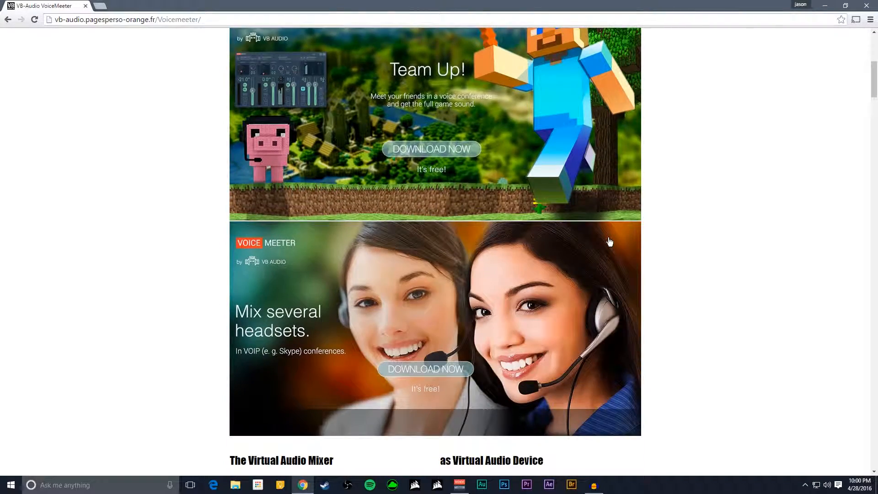
scroll(608, 241, down, 6)
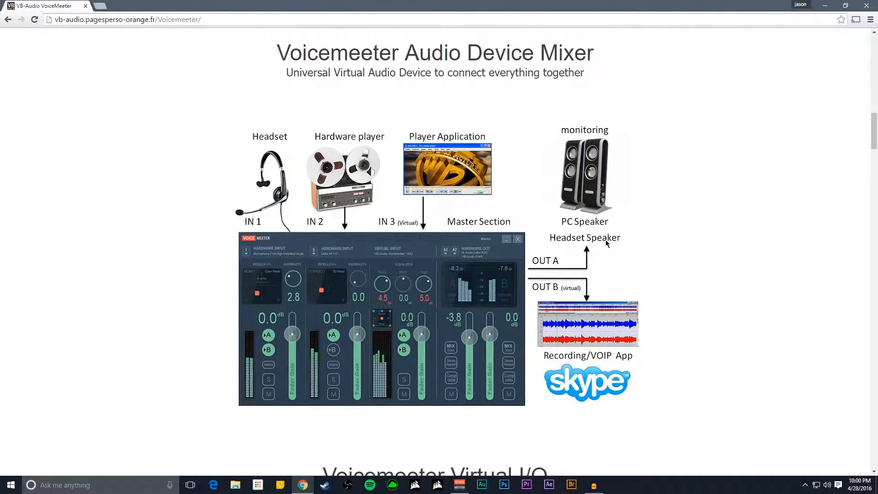
scroll(605, 243, up, 20)
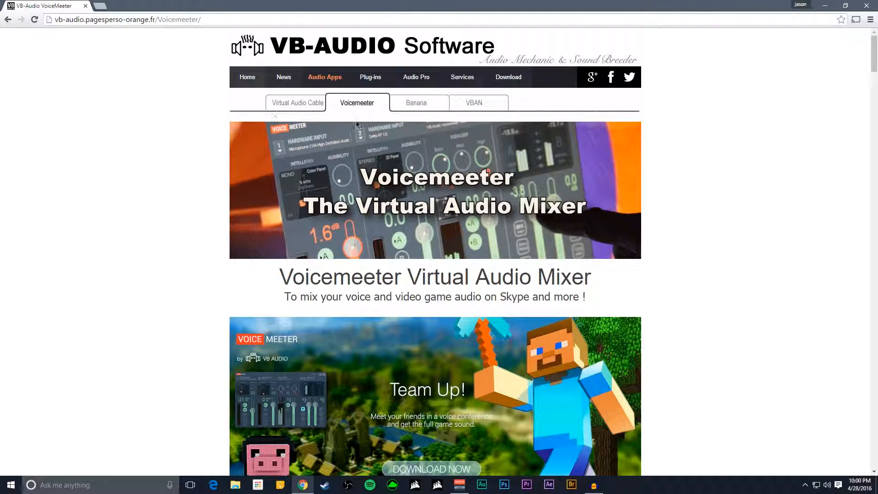
scroll(347, 149, down, 3)
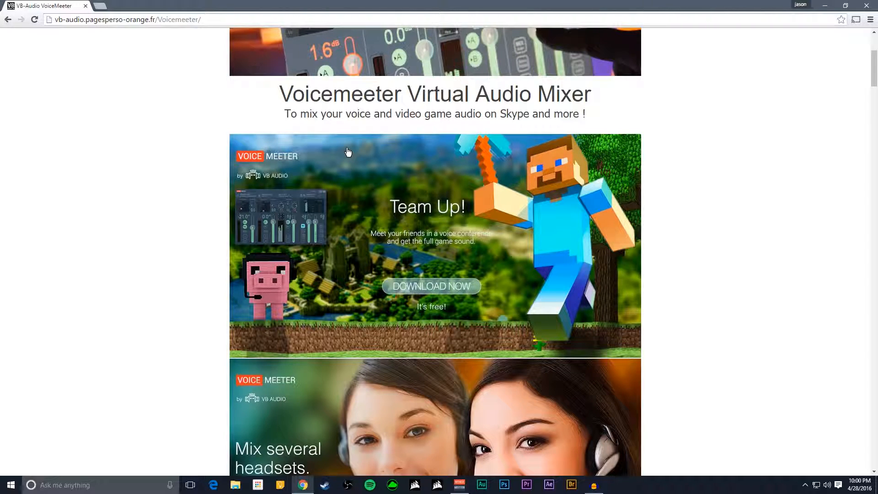
scroll(347, 152, up, 3)
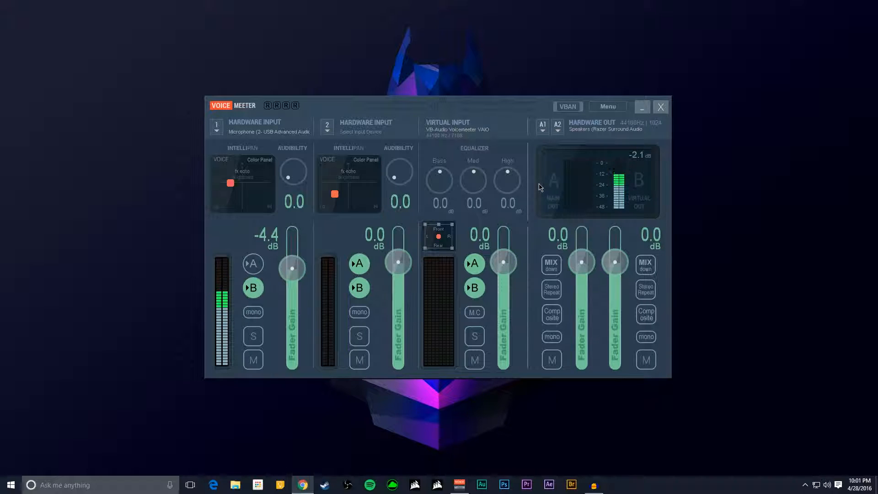
- Review the devices available for Voicemeeter's first hardware input and for hardware output A1, keeping the current selections
click(216, 132)
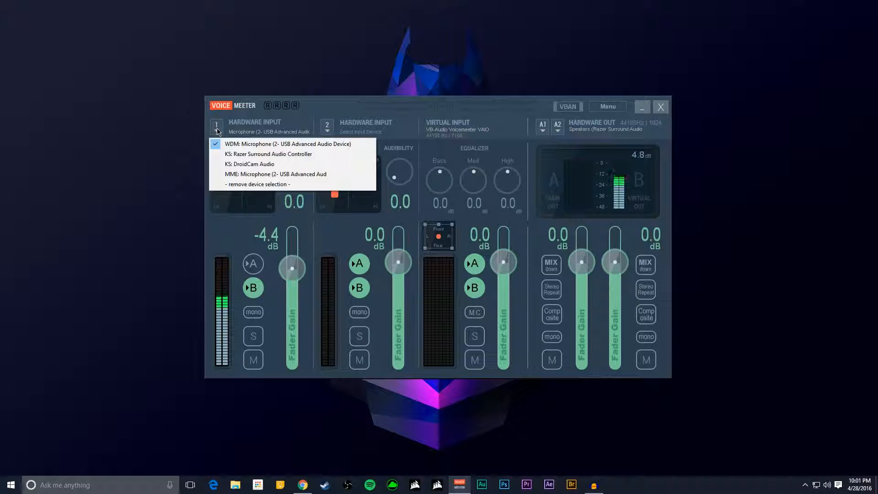
click(217, 132)
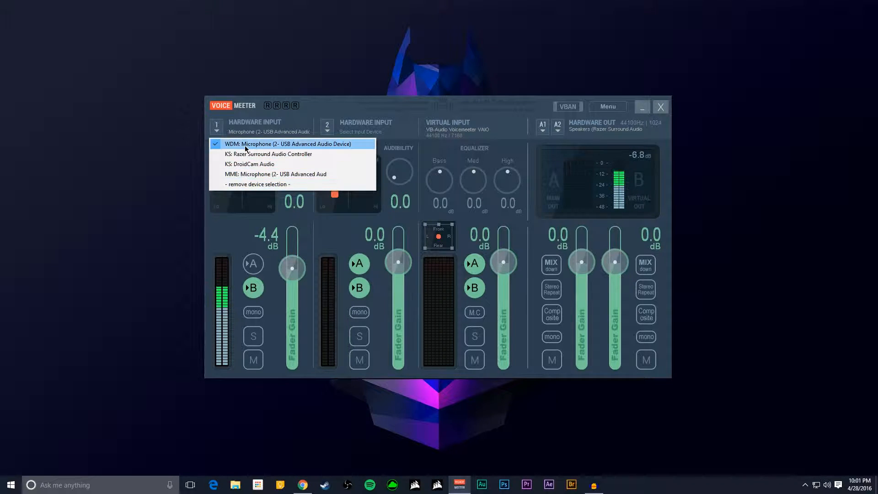
click(217, 131)
click(541, 131)
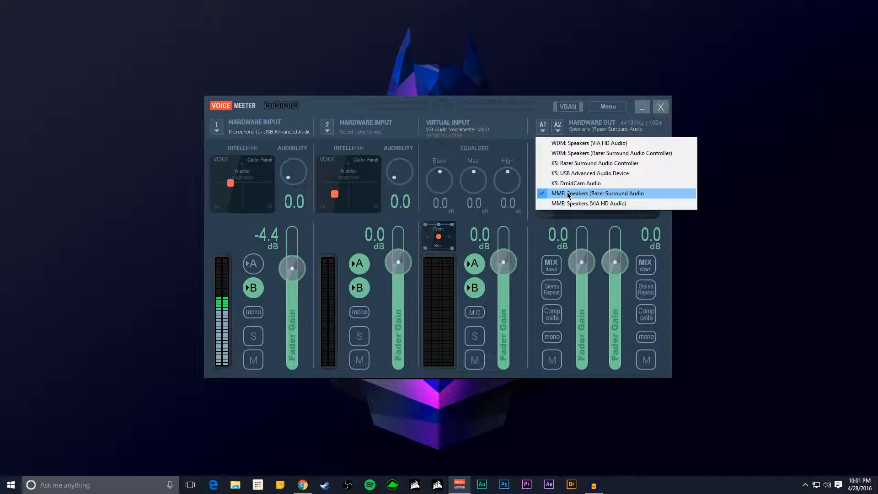
click(544, 128)
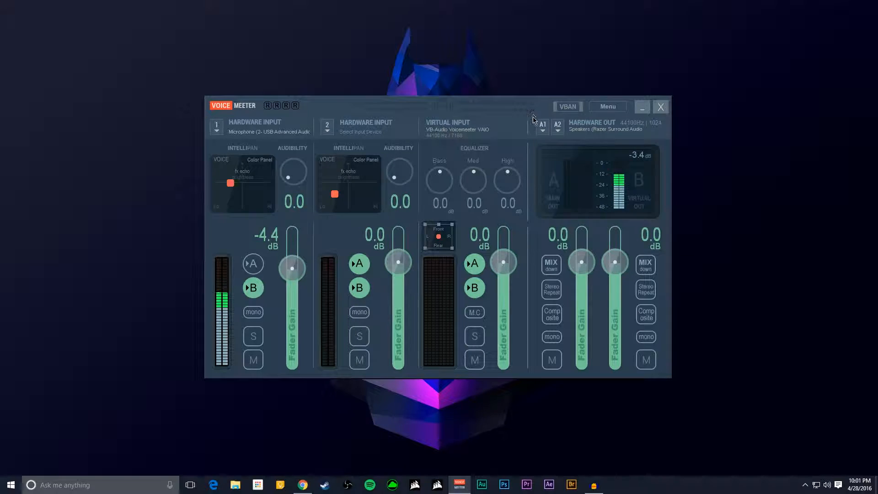
- Open the Windows recording devices, decline disabling driver enhancements for the VIA HD Audio speakers, and look through the device list
right_click(827, 488)
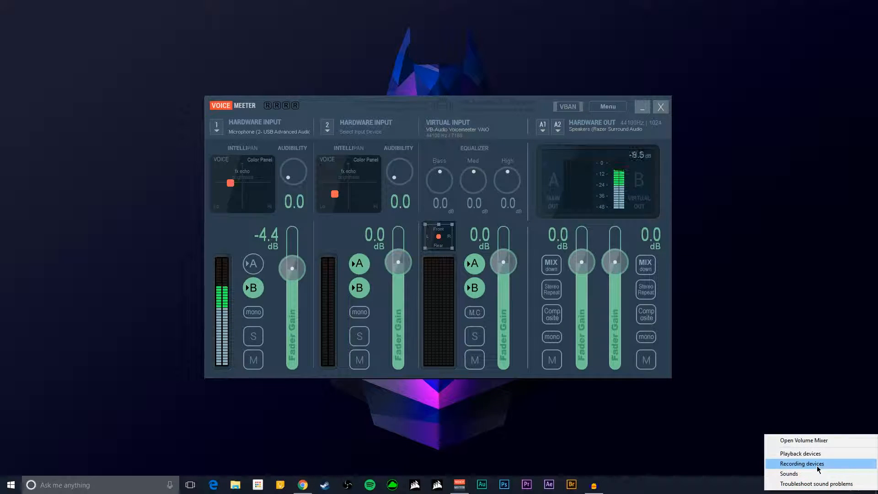
click(817, 465)
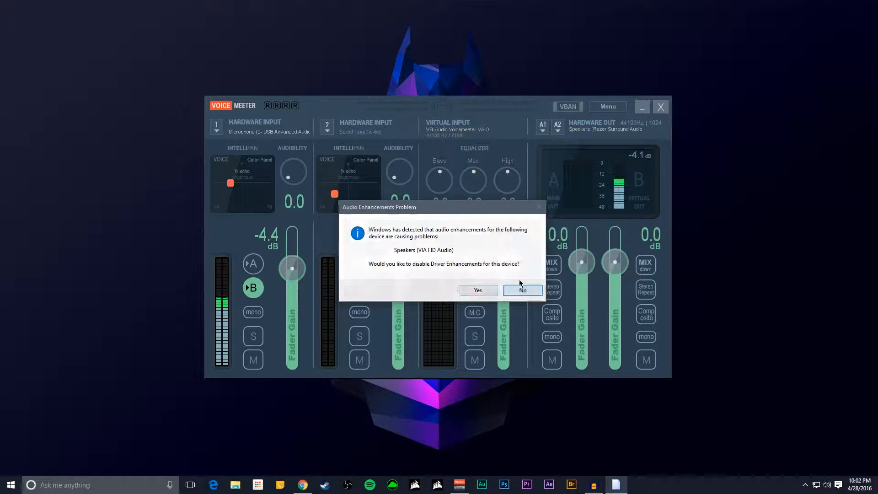
click(521, 290)
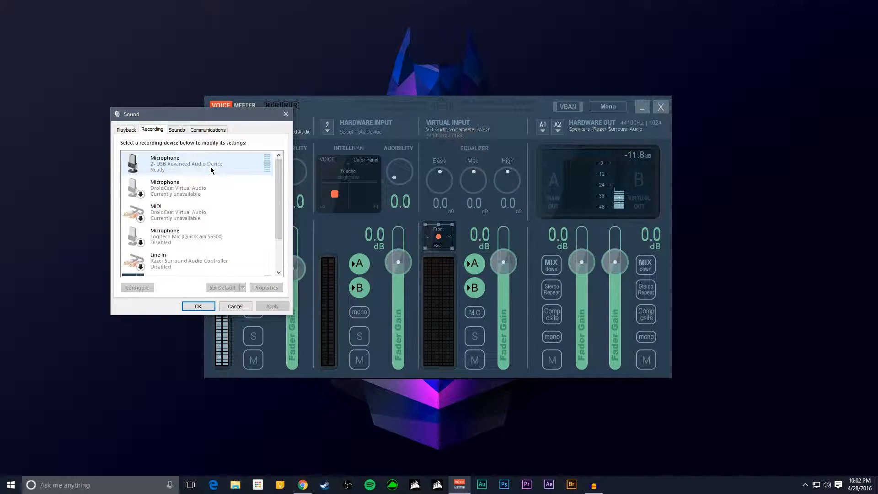
scroll(185, 165, down, 1)
scroll(186, 167, down, 1)
scroll(189, 173, up, 3)
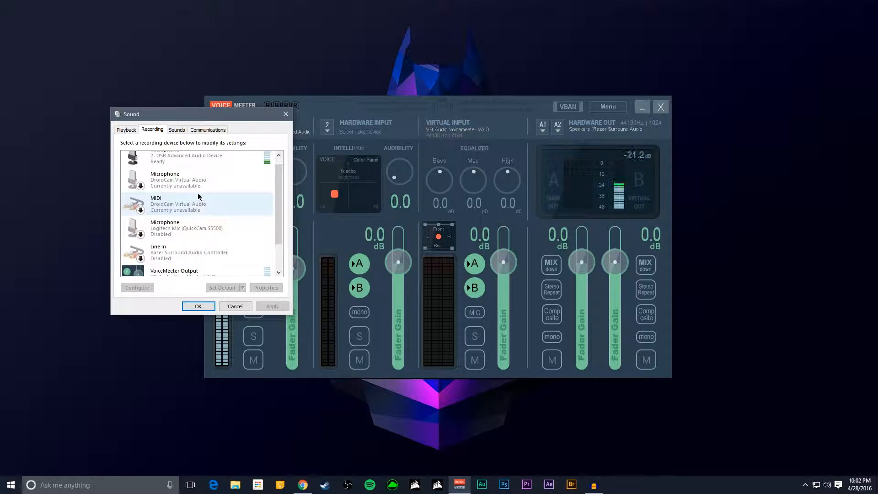
- Inspect the USB Advanced Audio Device microphone's listening, level and default format properties, including the available sample rates
right_click(195, 172)
click(213, 243)
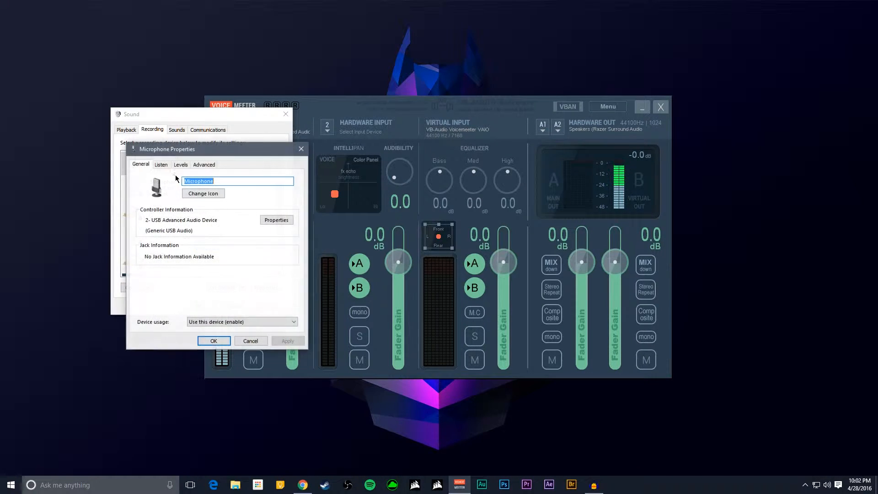
click(166, 165)
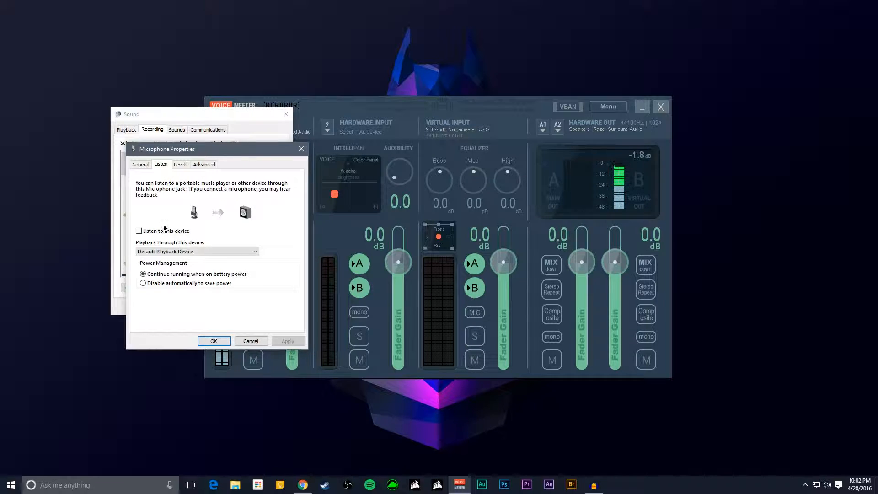
click(180, 165)
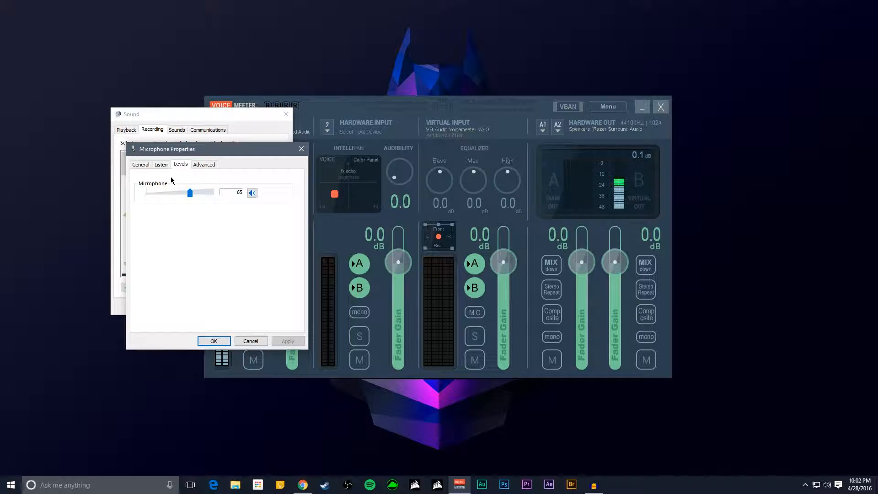
click(204, 165)
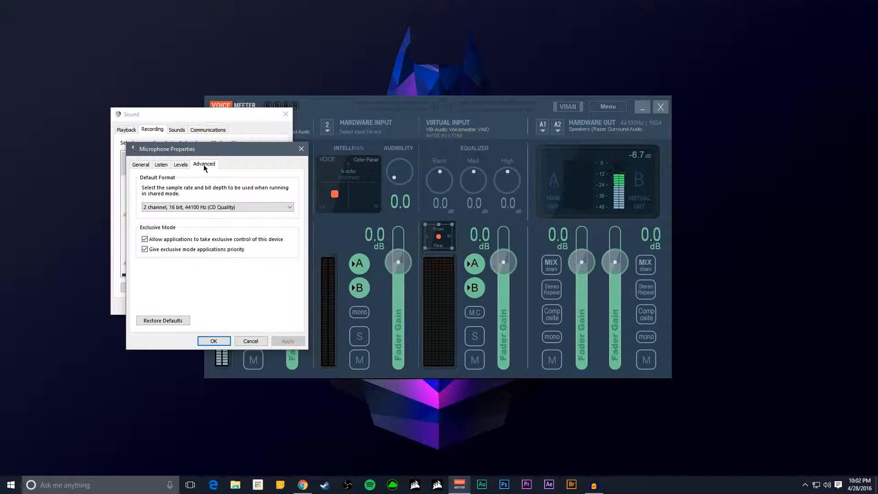
click(175, 207)
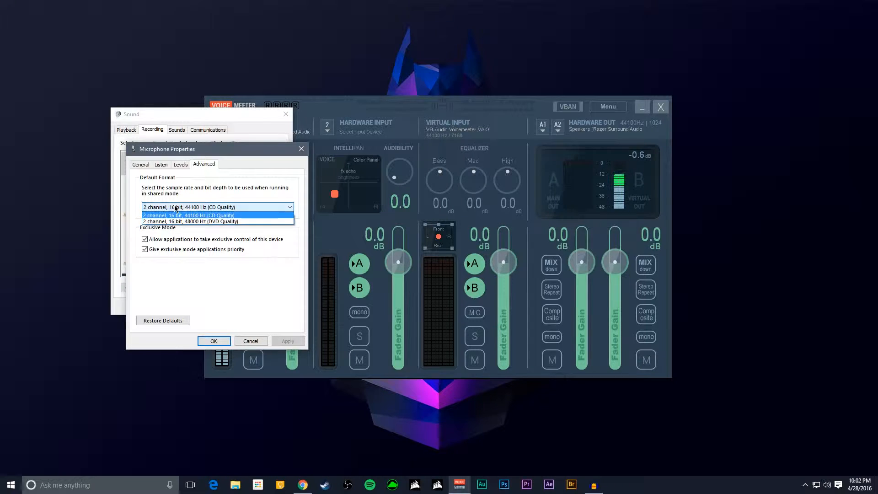
click(199, 209)
click(298, 153)
- Inspect the VoiceMeeter Output recording device's listening, level and default format properties, and close the sound settings
scroll(240, 226, down, 2)
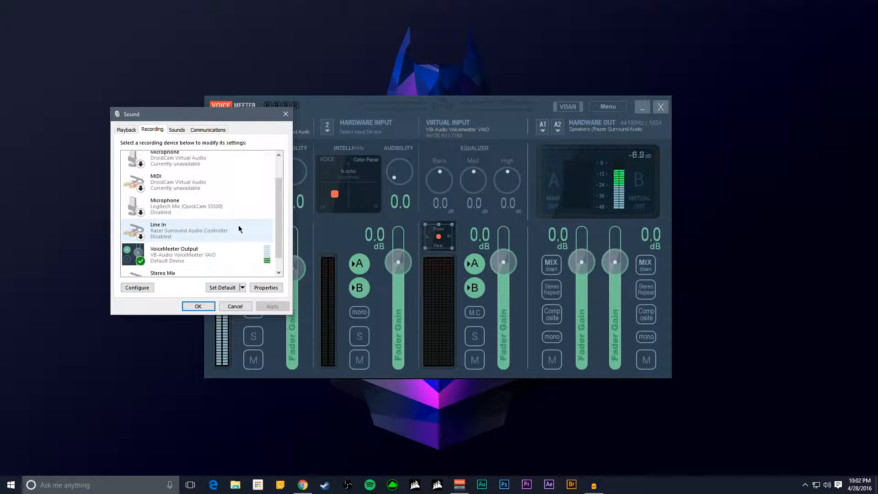
right_click(199, 238)
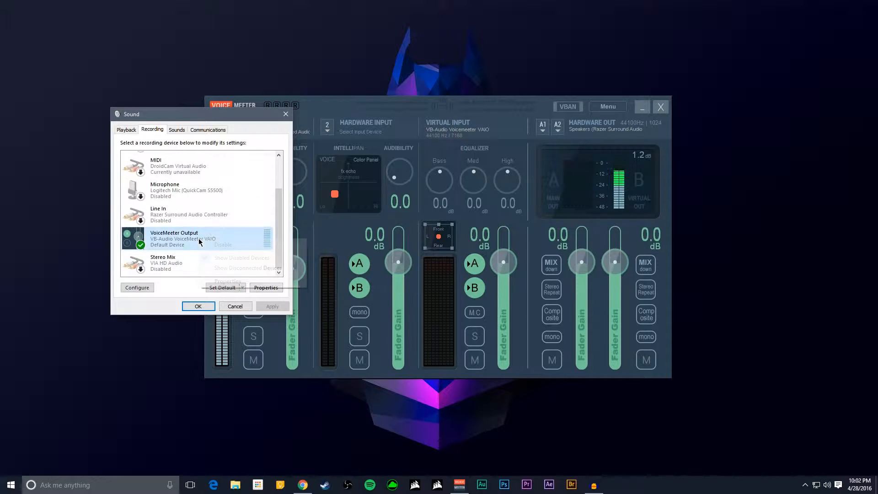
click(210, 284)
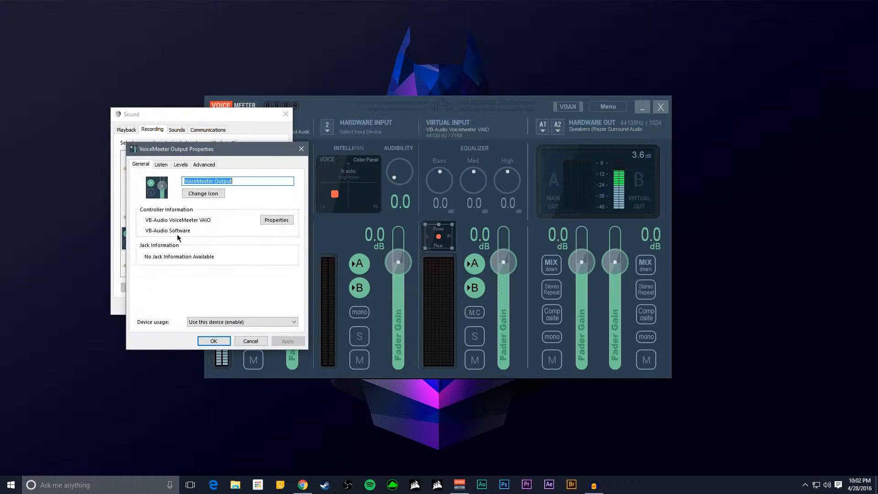
click(160, 164)
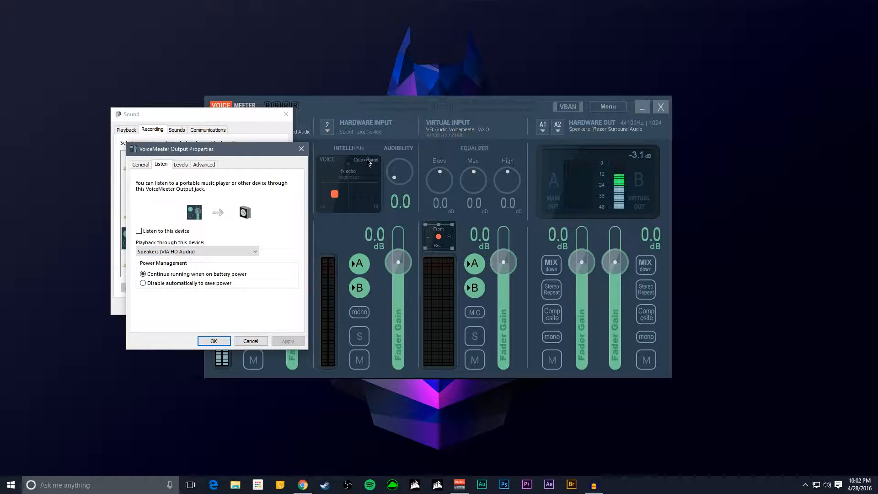
click(182, 166)
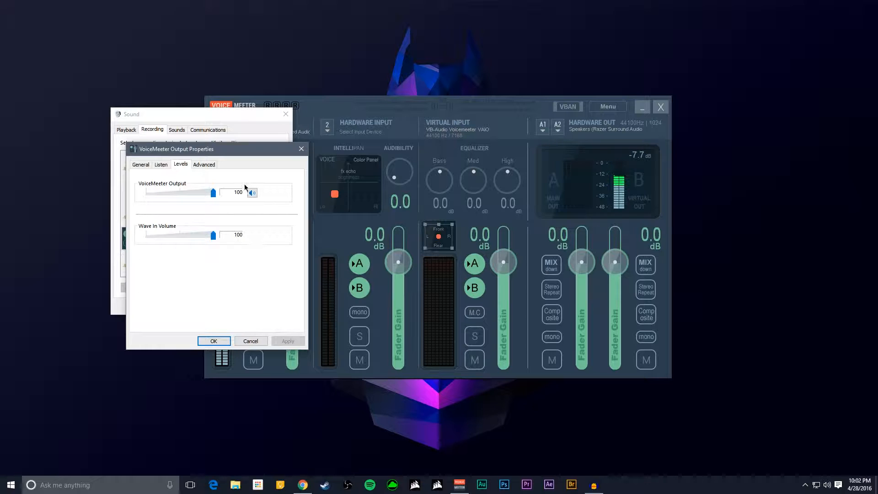
click(211, 166)
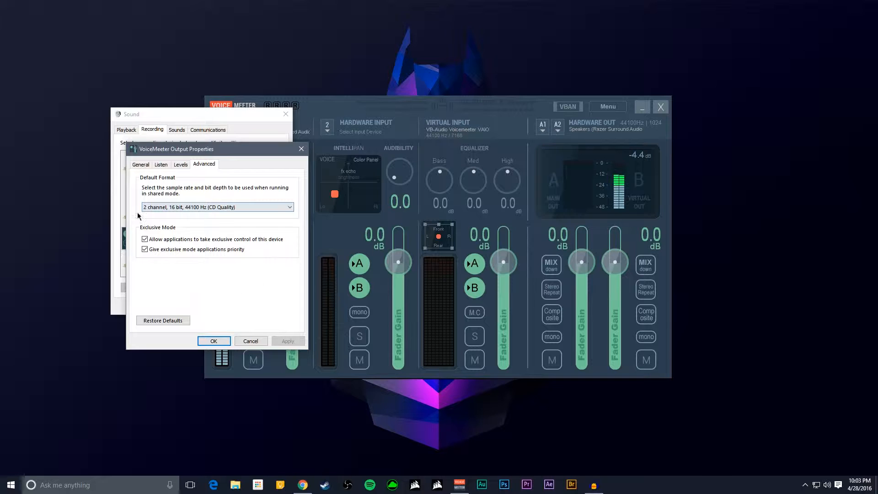
click(219, 341)
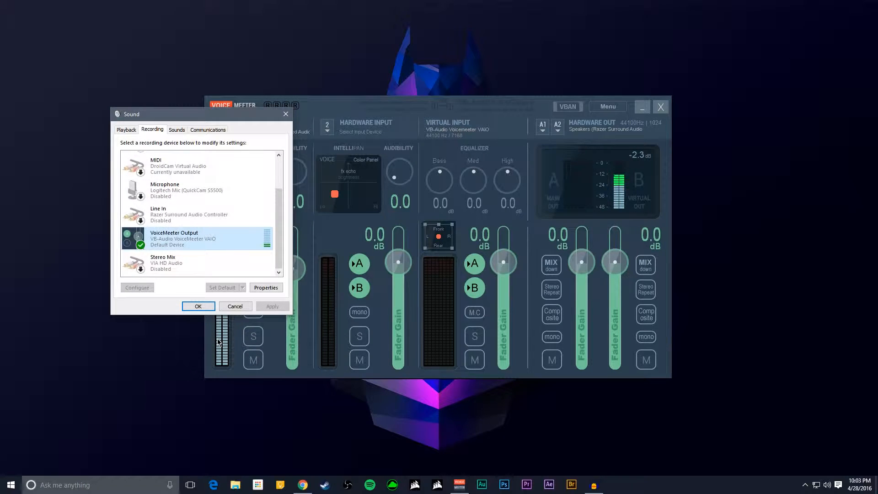
click(198, 306)
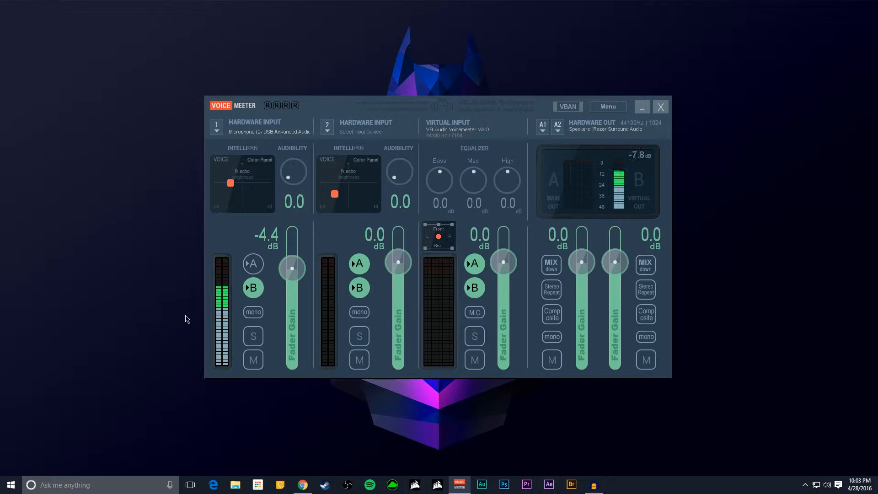
- Reopen the Windows recording devices, again declining to disable driver enhancements, and check VoiceMeeter Output's default device status
right_click(833, 487)
click(818, 478)
click(521, 290)
scroll(94, 119, down, 4)
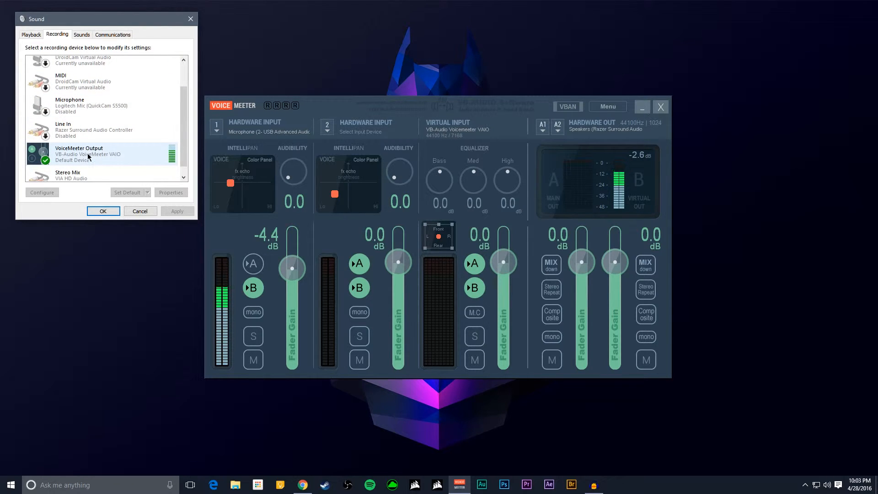
click(103, 211)
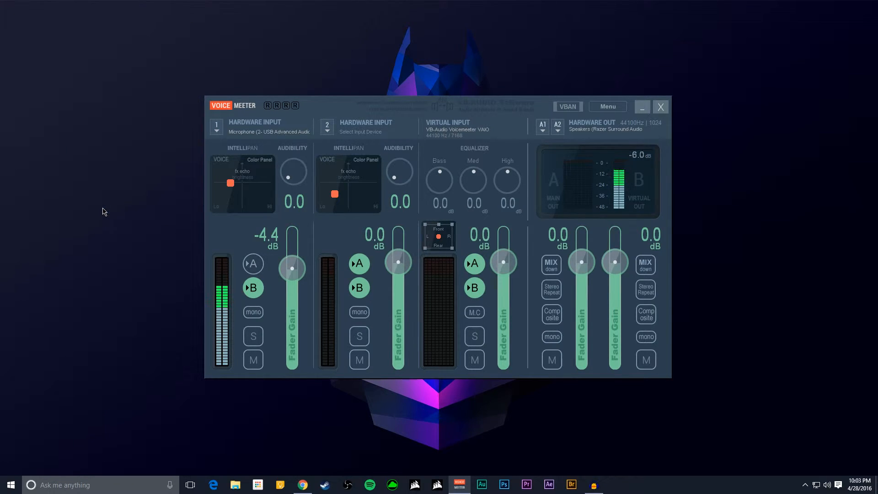